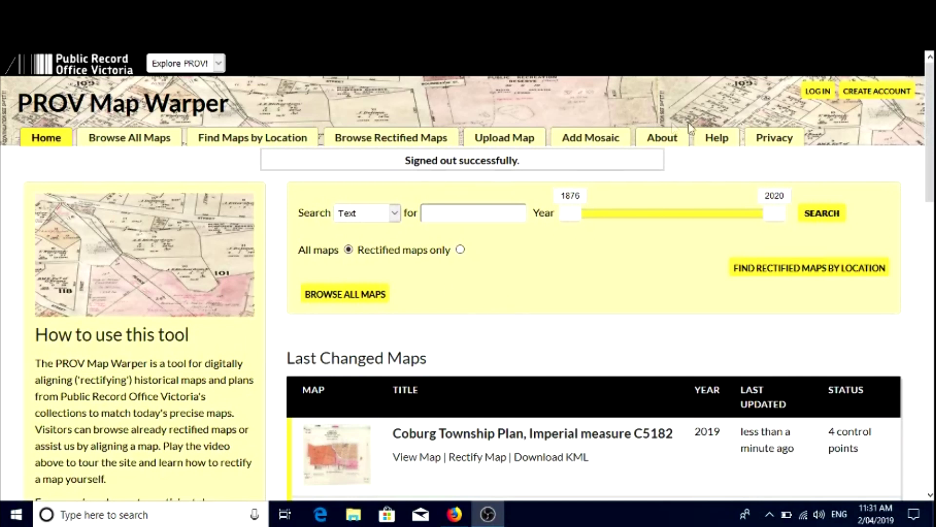
Step: Open the Create Account sign-up form with empty name, email and password fields
{"action": "left_click", "coordinate": [876, 93]}
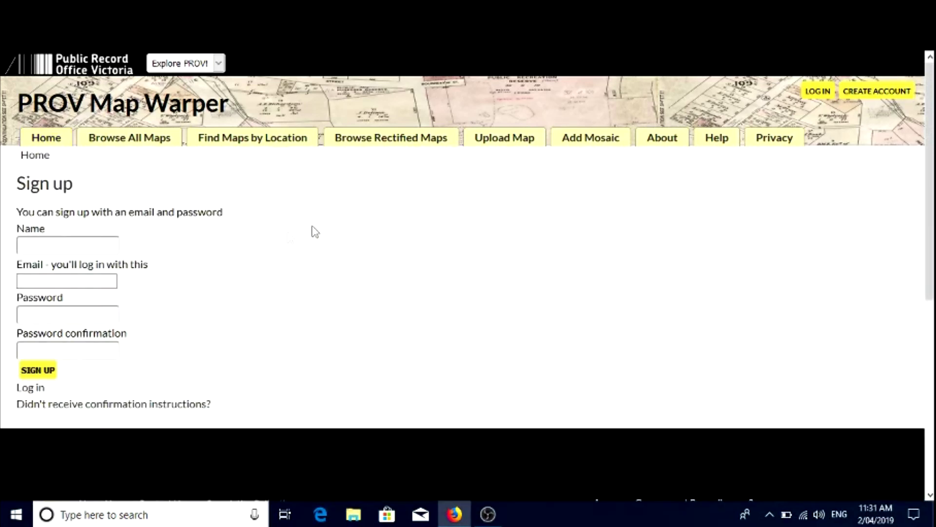
Step: Log in with the saved admin email and password autofill
{"action": "left_click", "coordinate": [29, 389]}
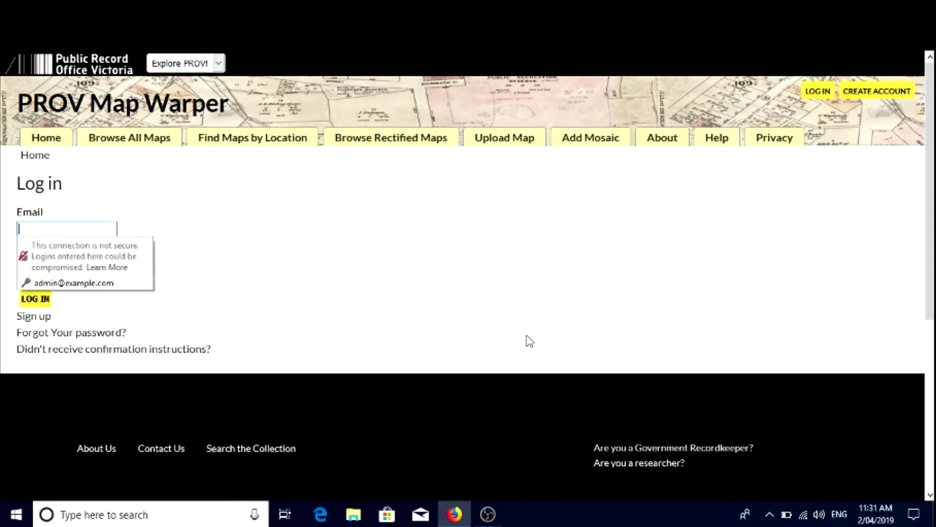
{"action": "left_click", "coordinate": [88, 282]}
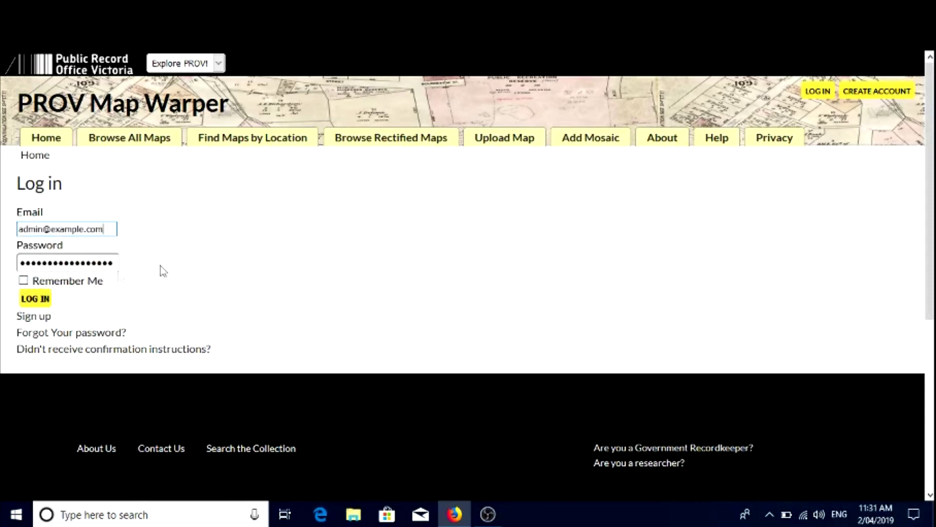
{"action": "left_click", "coordinate": [36, 298]}
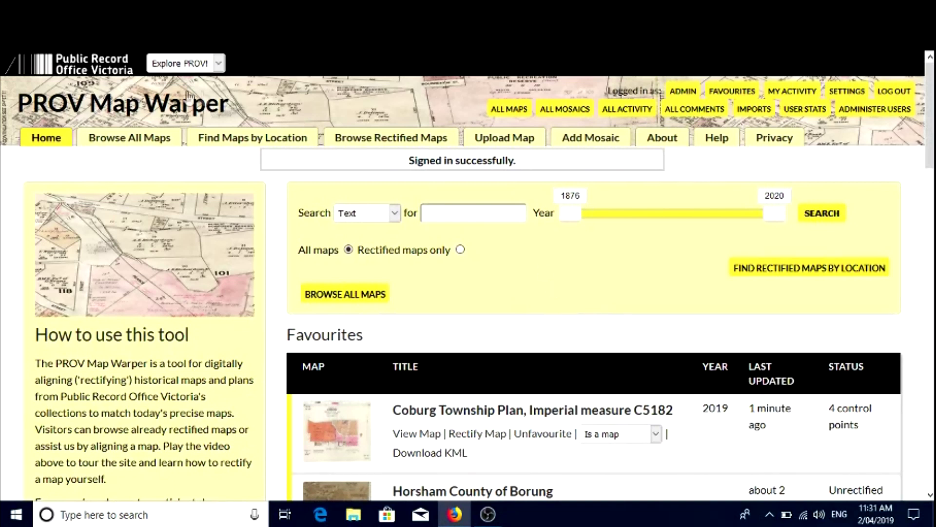
Step: Search all maps for 'coburg' and open the Coburg Township Plan C5182 map page
{"action": "left_click", "coordinate": [108, 145]}
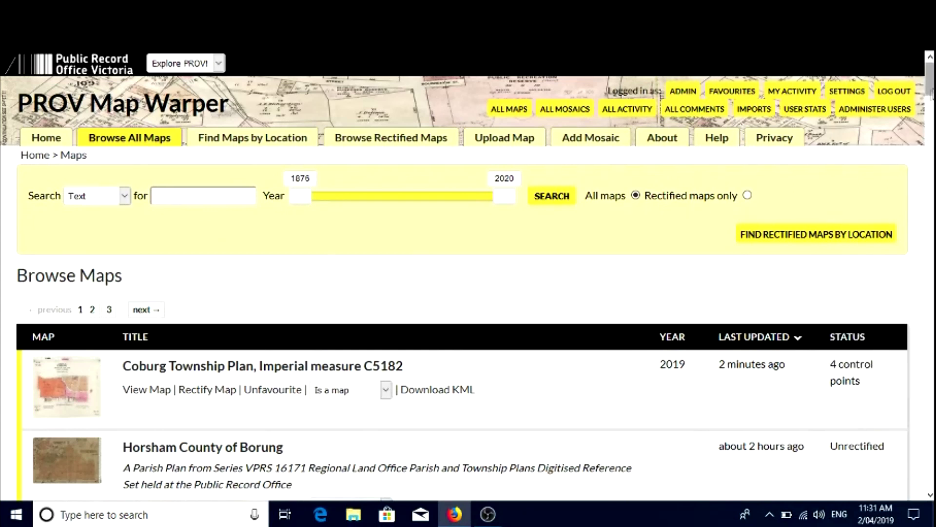
{"action": "left_click_drag", "start_coordinate": [930, 95], "coordinate": [930, 116]}
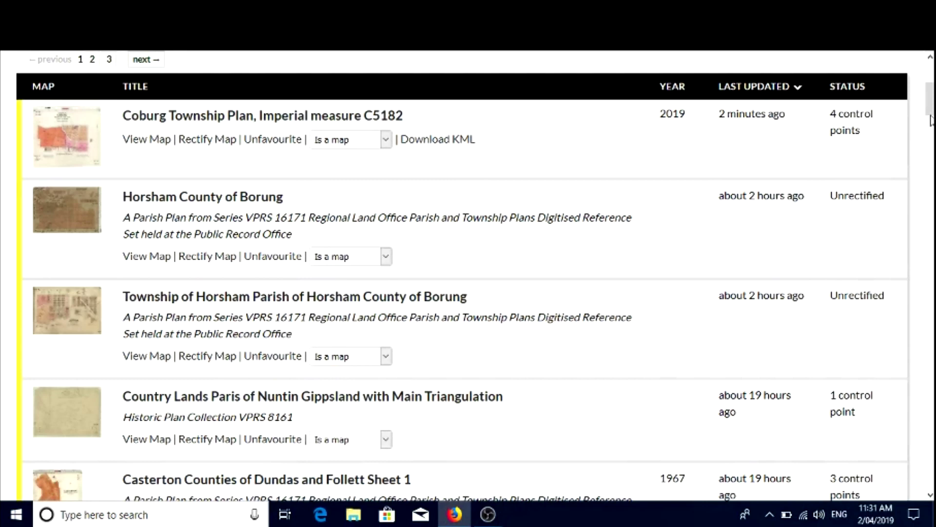
{"action": "left_click_drag", "start_coordinate": [930, 110], "coordinate": [929, 88]}
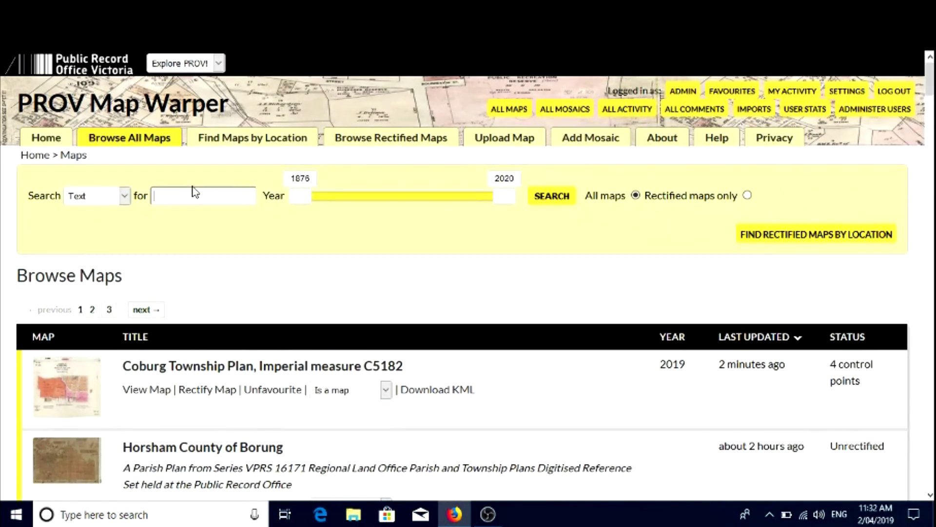
{"action": "type", "text": "coburg"}
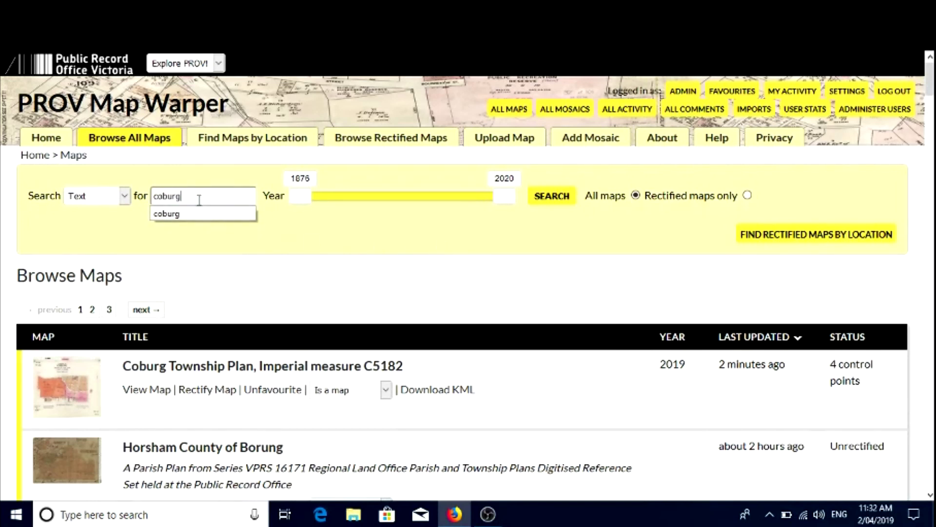
{"action": "left_click", "coordinate": [539, 198]}
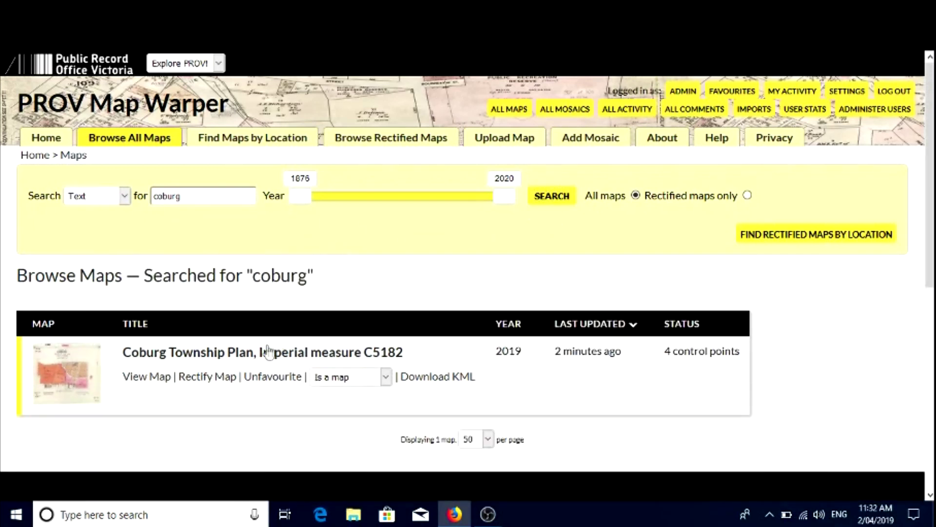
{"action": "left_click", "coordinate": [222, 359]}
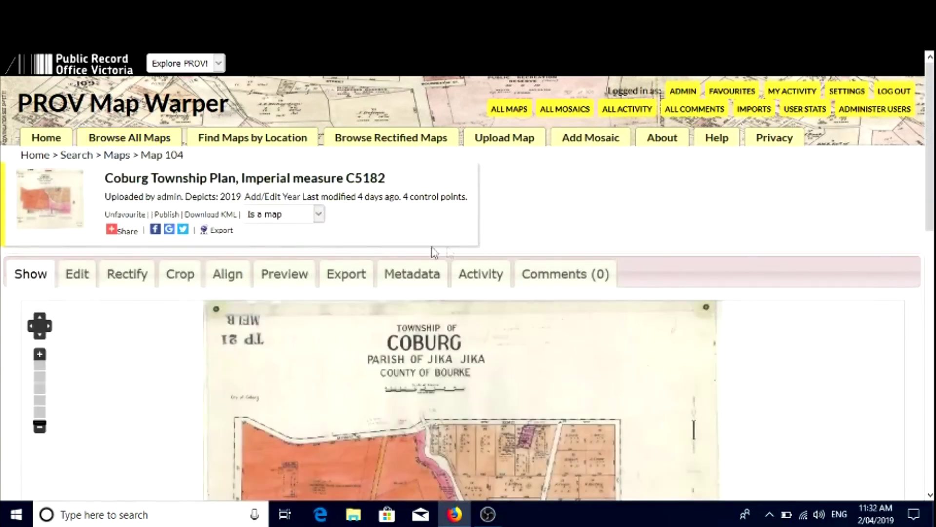
Step: In the Rectify view, mark a matching point on the plan's left edge and the street map
{"action": "left_click", "coordinate": [123, 277]}
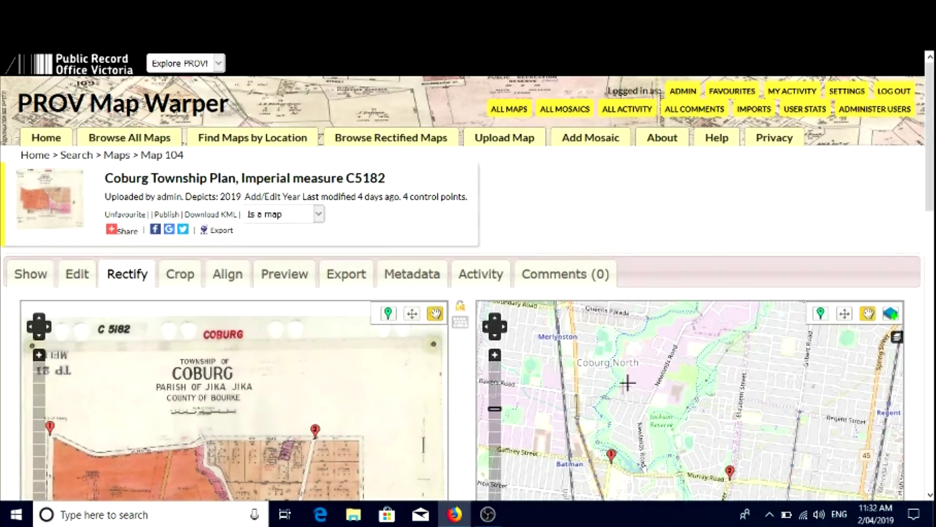
{"action": "left_click_drag", "start_coordinate": [929, 198], "coordinate": [931, 244]}
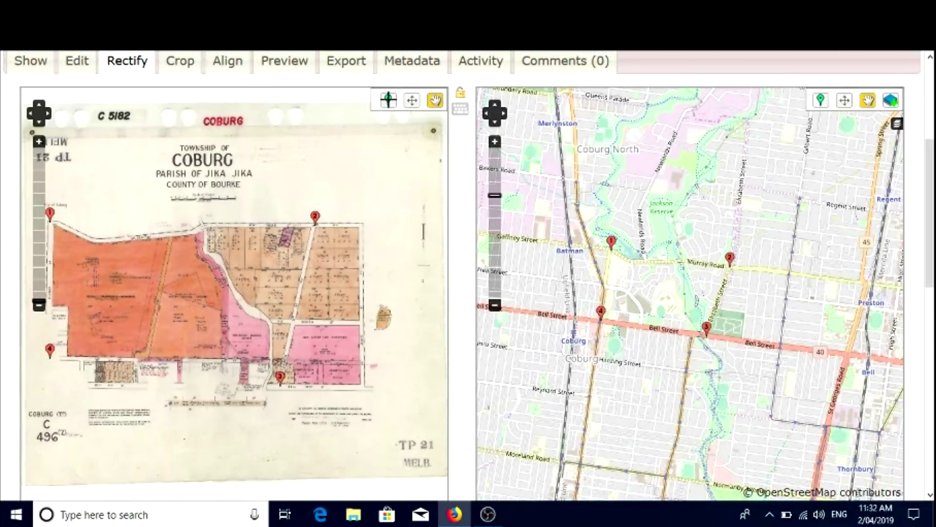
{"action": "left_click", "coordinate": [388, 100]}
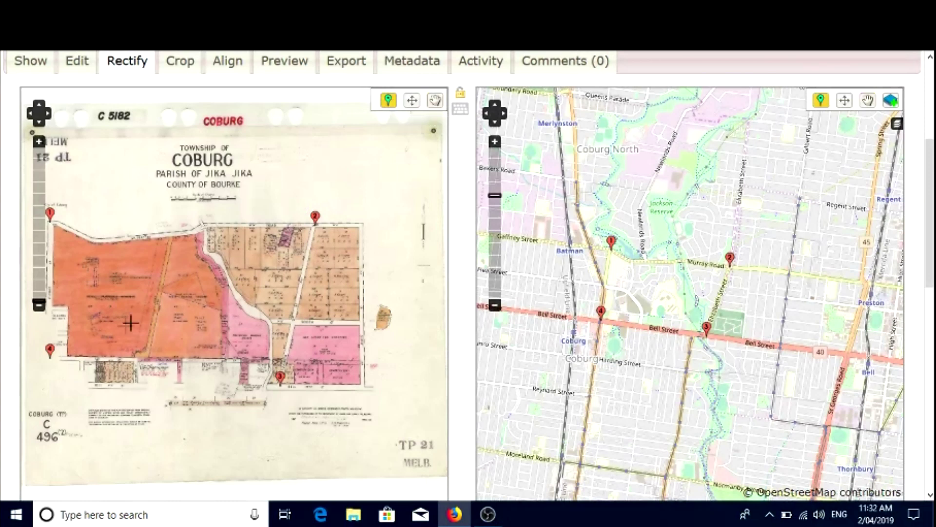
{"action": "left_click", "coordinate": [49, 305]}
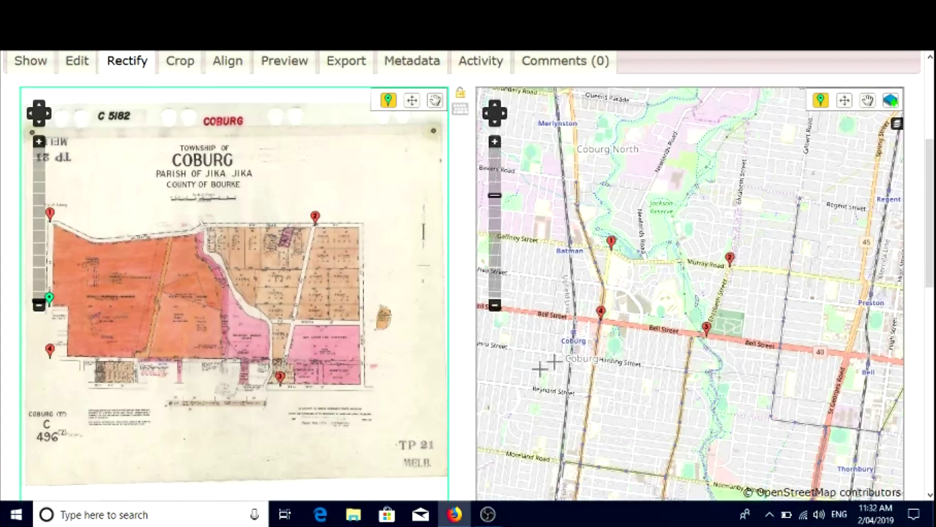
{"action": "left_click", "coordinate": [602, 285]}
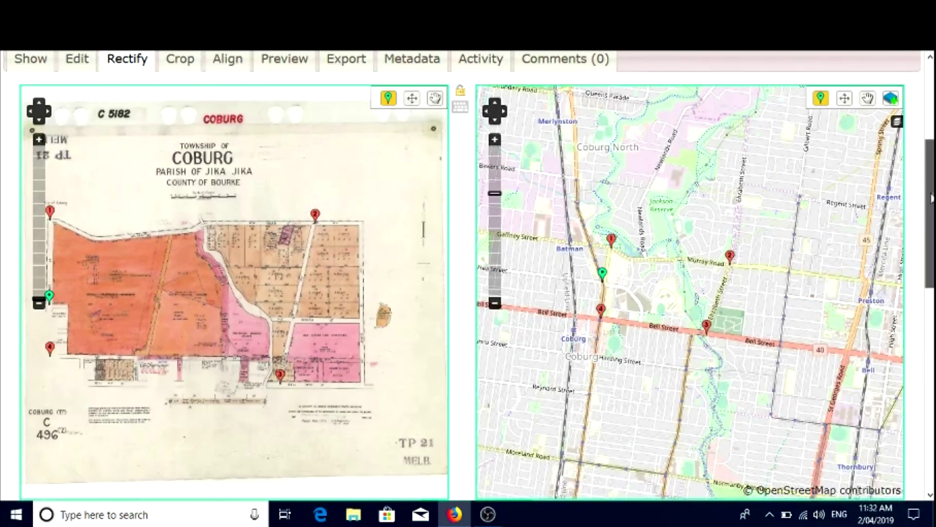
{"action": "scroll", "coordinate": [575, 441], "scroll_direction": "down", "scroll_amount": 3}
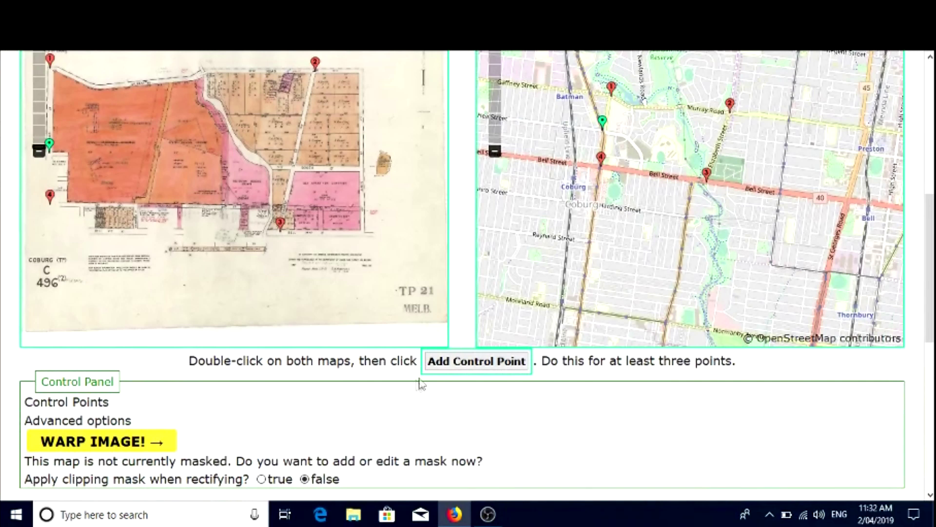
Step: Add the marked pair as a control point and warp the Coburg image
{"action": "left_click", "coordinate": [458, 364]}
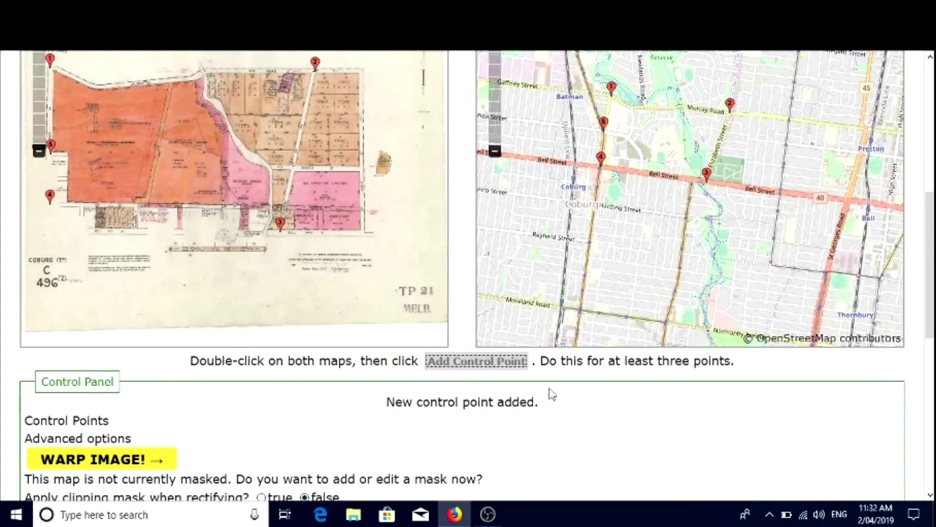
{"action": "left_click", "coordinate": [92, 462]}
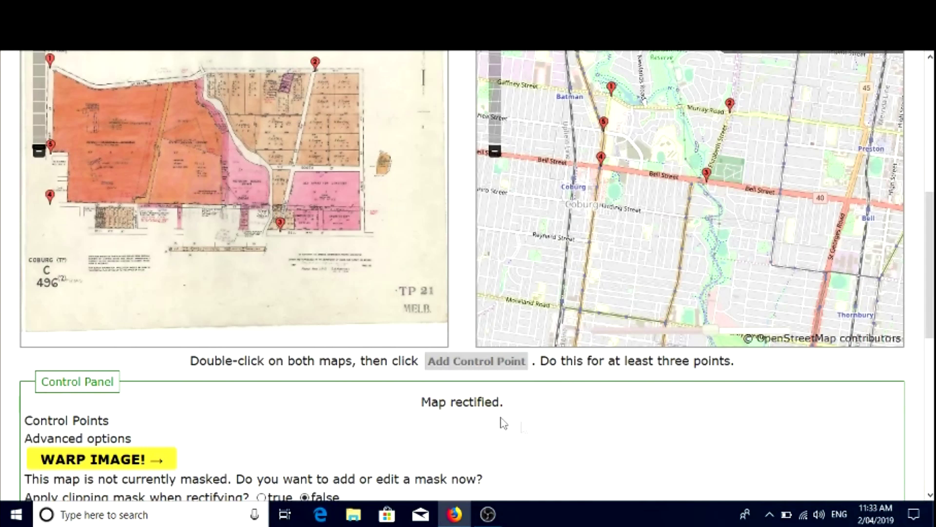
{"action": "left_click_drag", "start_coordinate": [920, 333], "coordinate": [919, 228]}
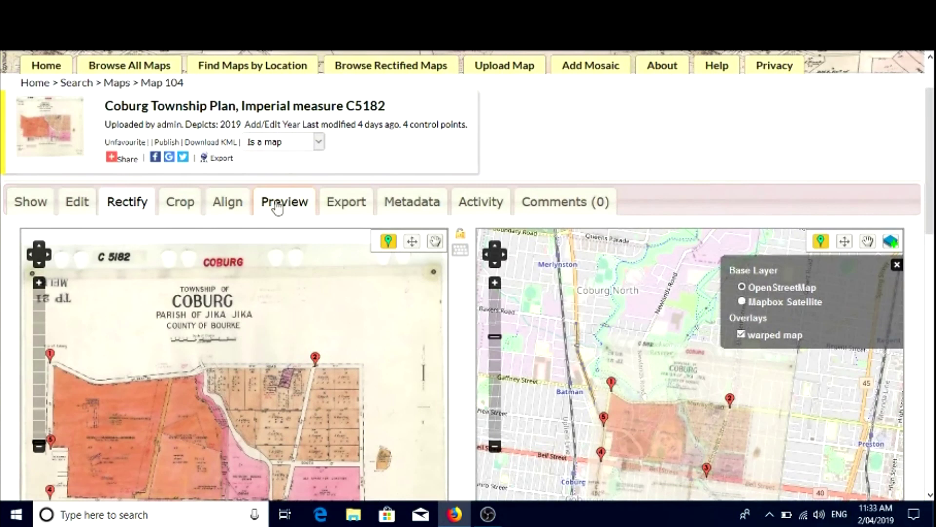
Step: On the Preview tab, vary overlay transparency from 14 to fully opaque to compare street alignment
{"action": "left_click", "coordinate": [278, 207]}
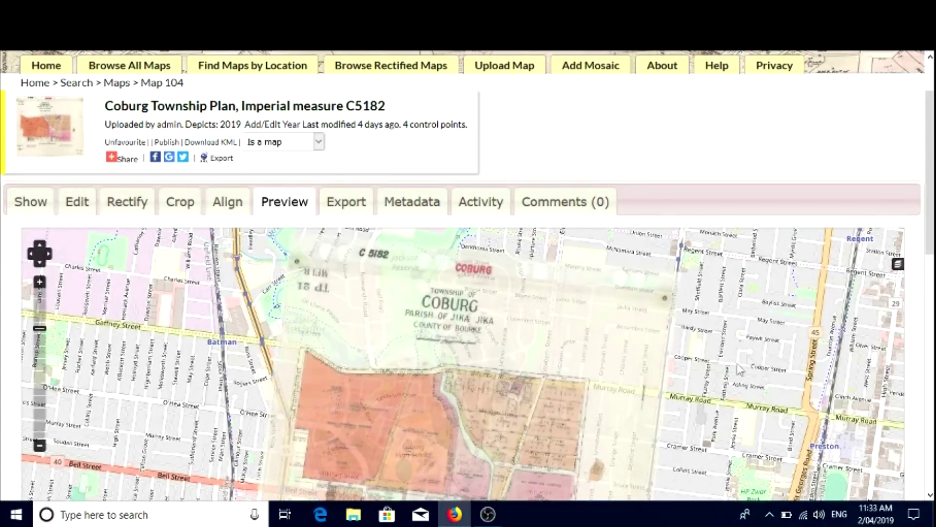
{"action": "left_click_drag", "start_coordinate": [931, 201], "coordinate": [906, 330]}
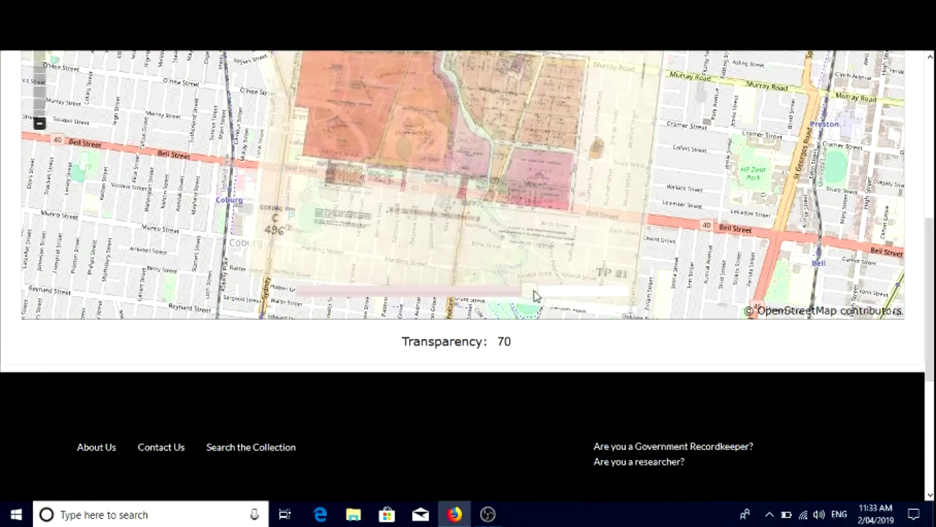
{"action": "left_click_drag", "start_coordinate": [537, 296], "coordinate": [482, 299]}
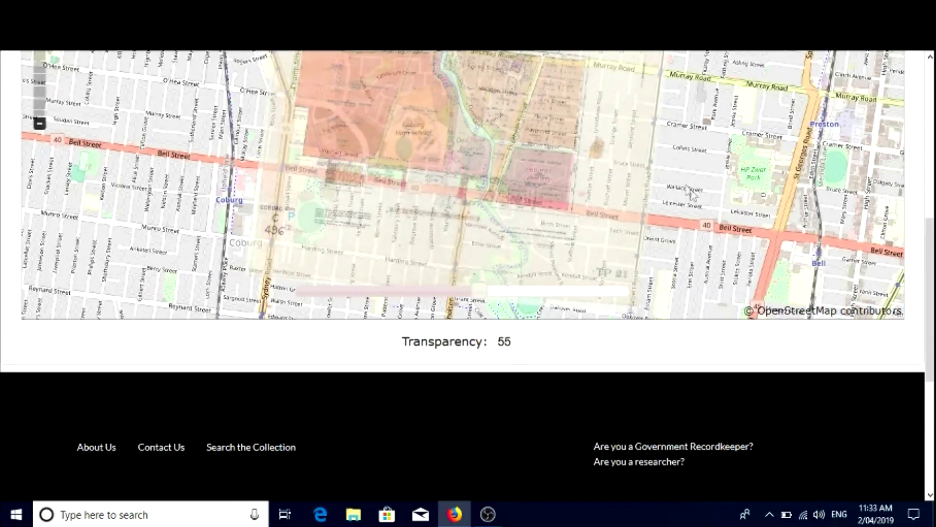
{"action": "left_click_drag", "start_coordinate": [692, 193], "coordinate": [736, 235]}
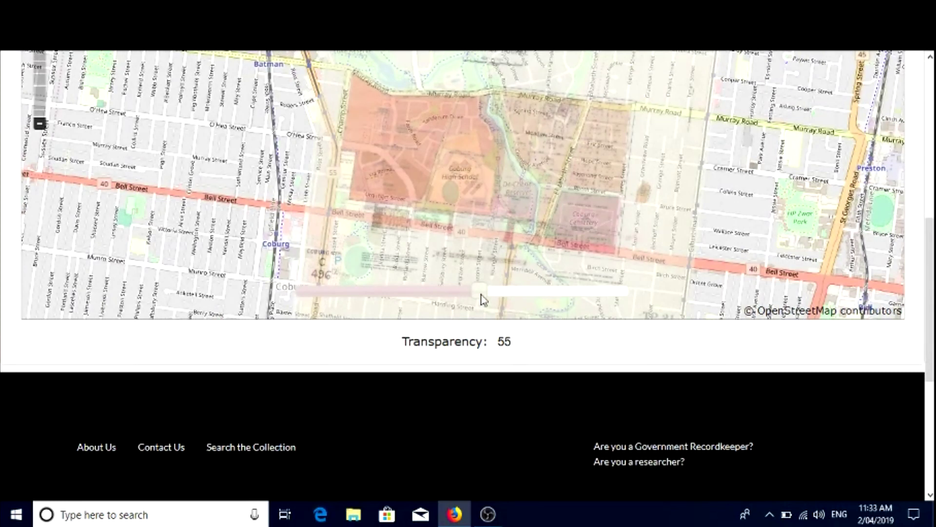
{"action": "left_click_drag", "start_coordinate": [482, 299], "coordinate": [343, 299]}
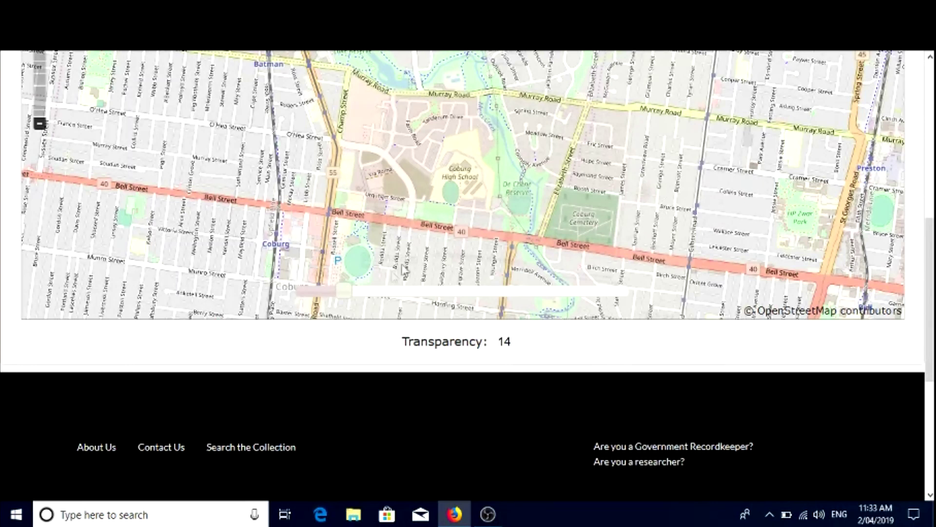
{"action": "left_click_drag", "start_coordinate": [346, 292], "coordinate": [546, 304]}
{"action": "left_click_drag", "start_coordinate": [563, 298], "coordinate": [619, 281]}
{"action": "scroll", "coordinate": [499, 189], "scroll_direction": "up", "scroll_amount": 2}
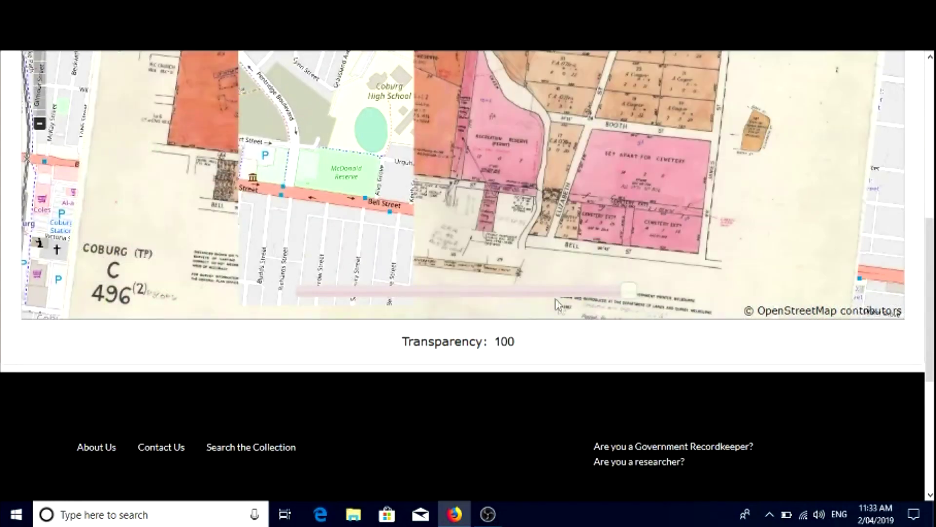
{"action": "mouse_move", "coordinate": [628, 289]}
{"action": "left_mouse_down"}
{"action": "mouse_move", "coordinate": [326, 296]}
{"action": "mouse_move", "coordinate": [629, 293]}
{"action": "left_mouse_up"}
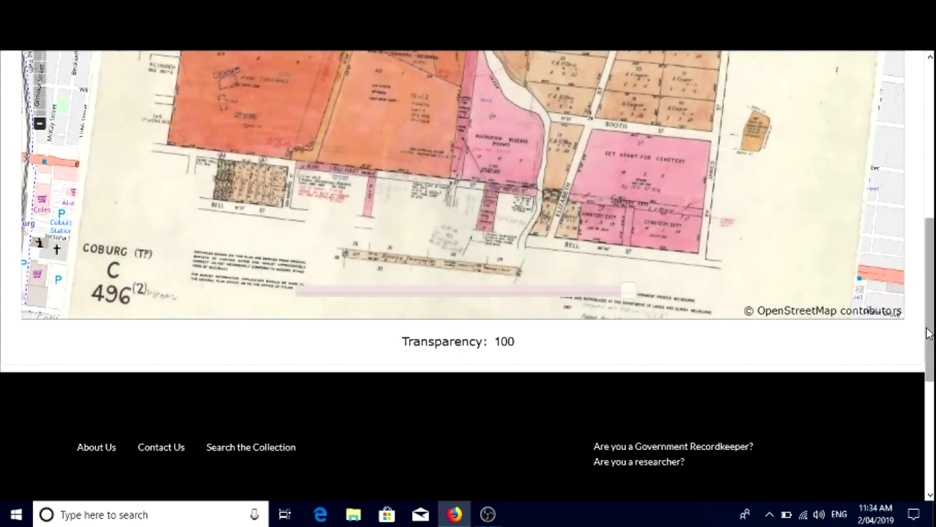
{"action": "scroll", "coordinate": [925, 308], "scroll_direction": "up", "scroll_amount": 2}
{"action": "left_click_drag", "start_coordinate": [925, 308], "coordinate": [933, 242]}
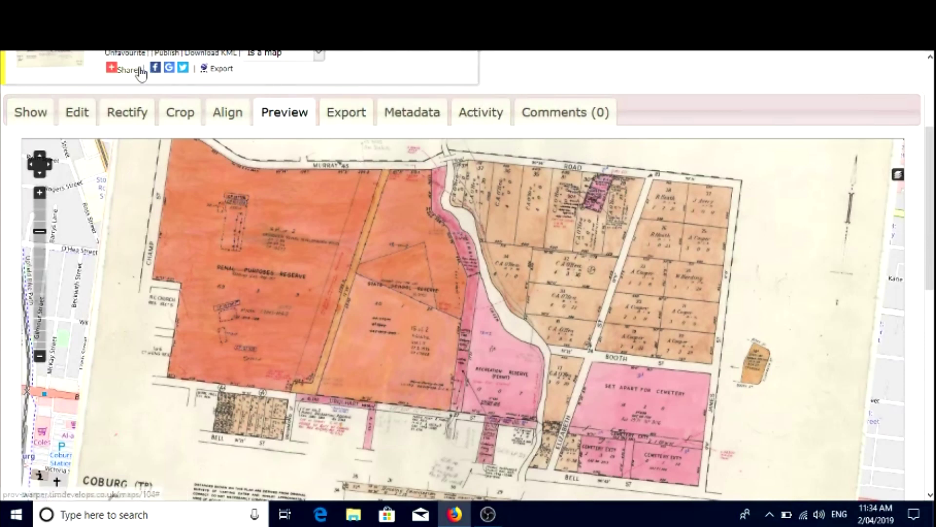
Step: View the Coburg plan's GeoTiff, PNG, KML and CSV export options, then go to Find Rectified Maps
{"action": "left_click", "coordinate": [340, 117]}
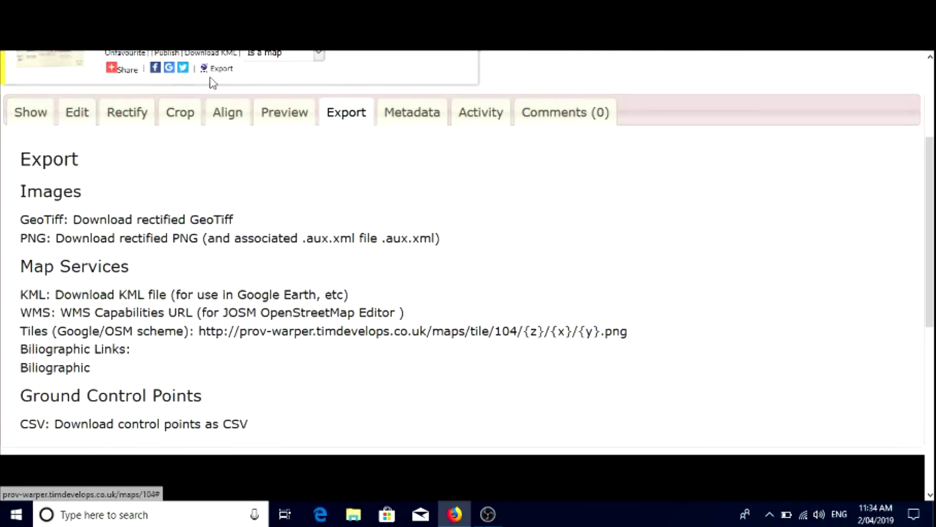
{"action": "scroll", "coordinate": [683, 363], "scroll_direction": "up", "scroll_amount": 4}
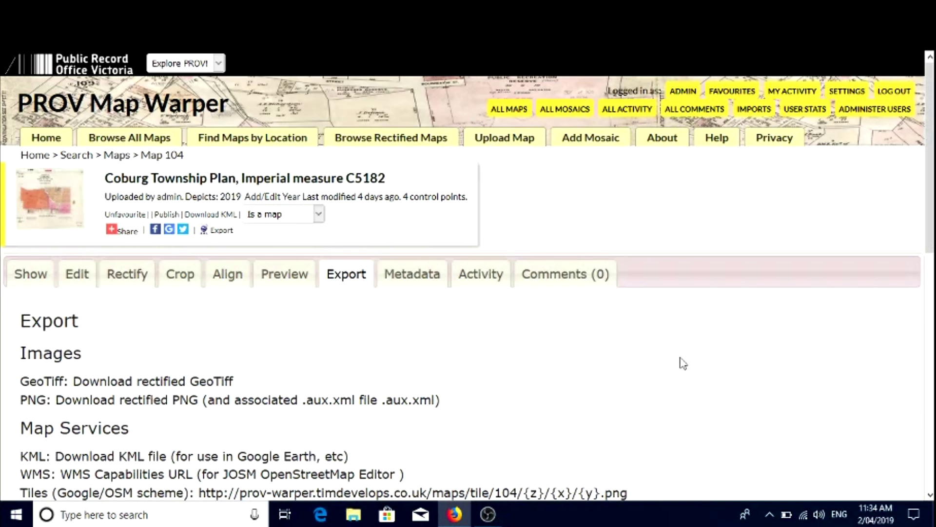
{"action": "left_click", "coordinate": [244, 141]}
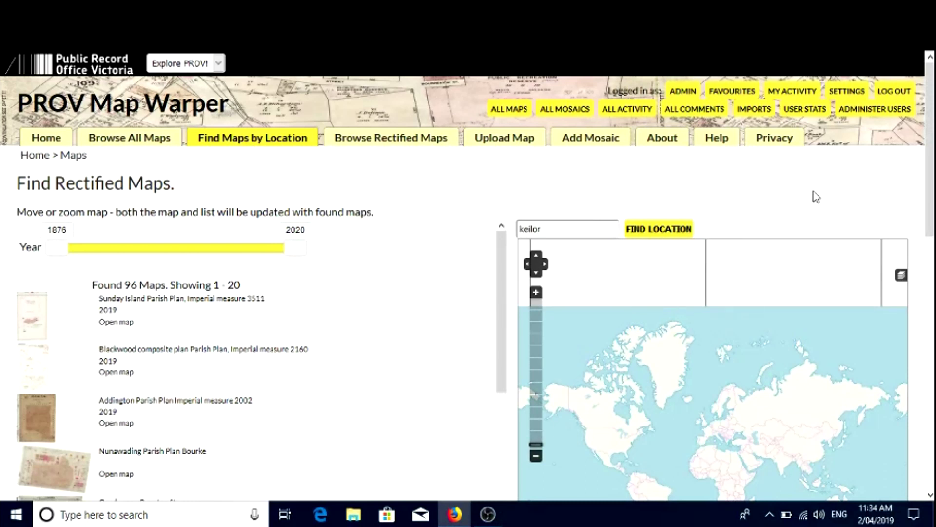
Step: Locate Keilor and open the DouttaGalla1ParishPlanImperialmeasureD25411 map
{"action": "left_click", "coordinate": [645, 231]}
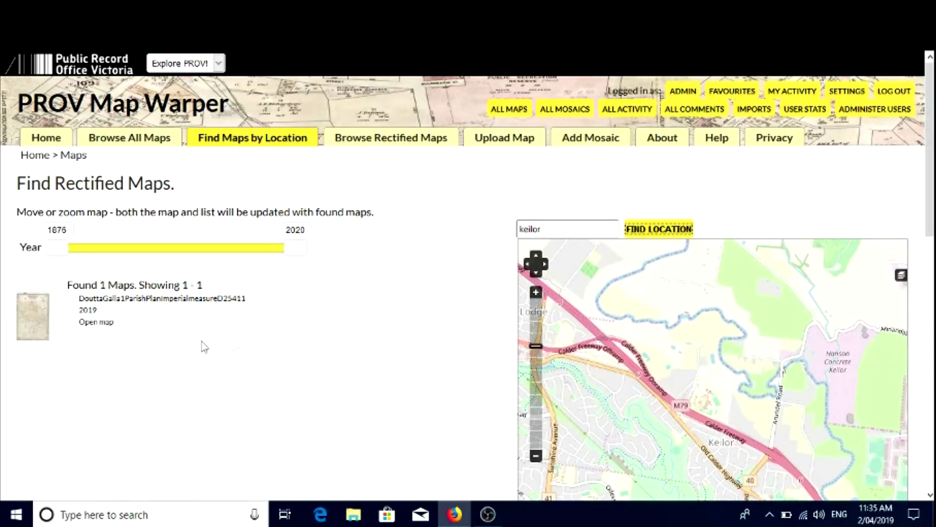
{"action": "left_click", "coordinate": [95, 331]}
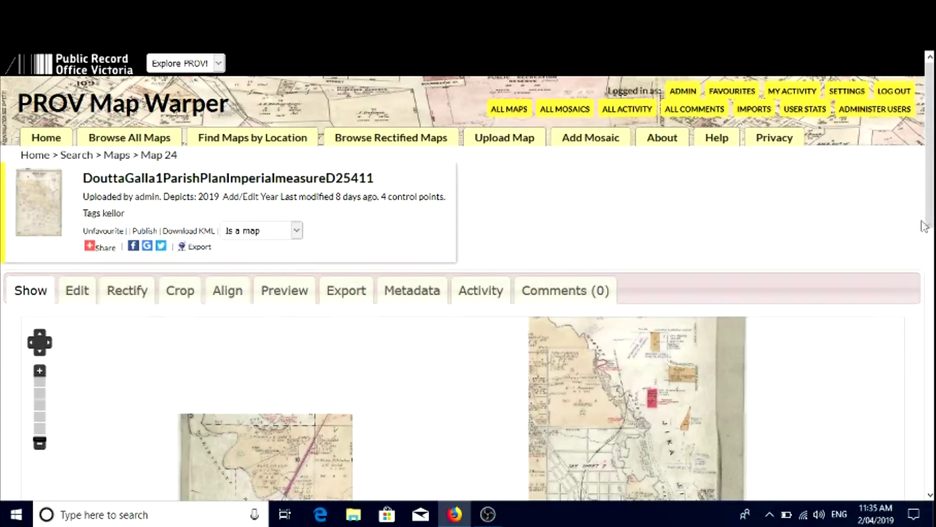
Step: View the Doutta Galla overlay on the Melbourne street map, then return to Find Maps by Location
{"action": "scroll", "coordinate": [801, 232], "scroll_direction": "down", "scroll_amount": 3}
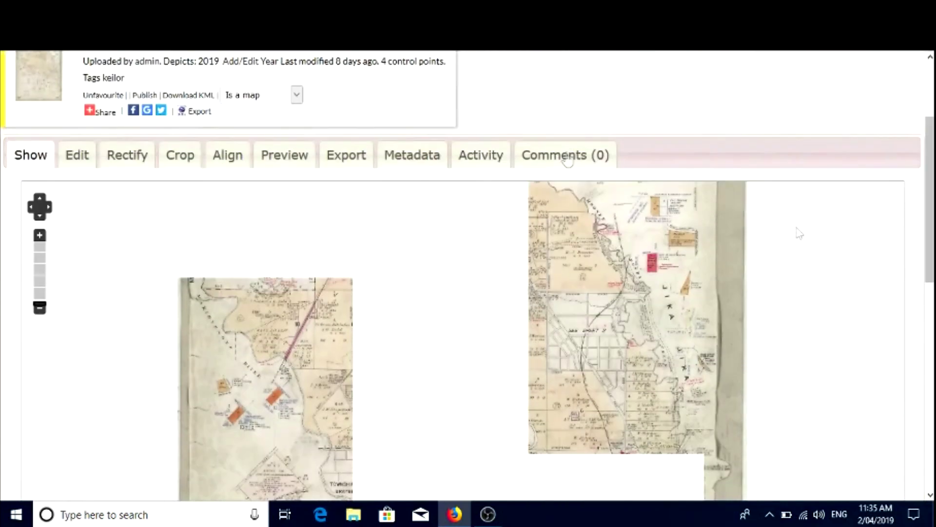
{"action": "left_click", "coordinate": [278, 157]}
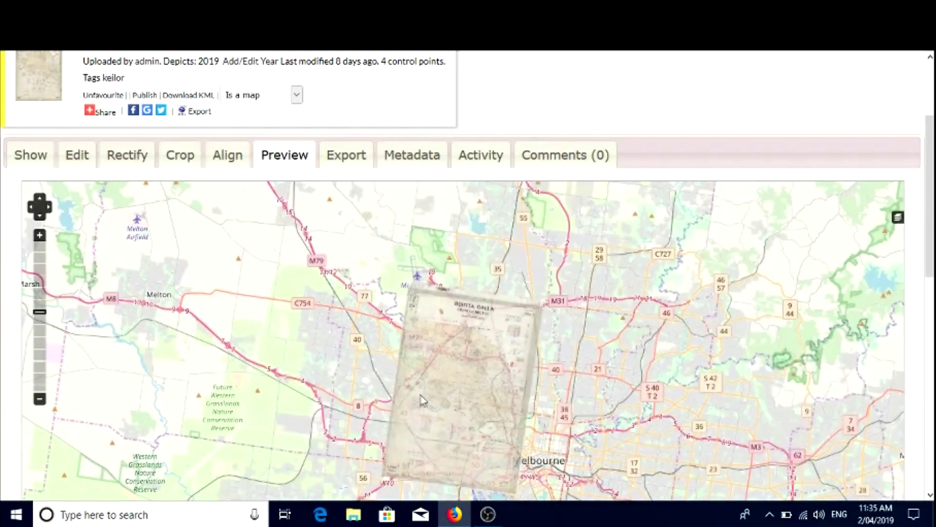
{"action": "scroll", "coordinate": [453, 377], "scroll_direction": "up", "scroll_amount": 1}
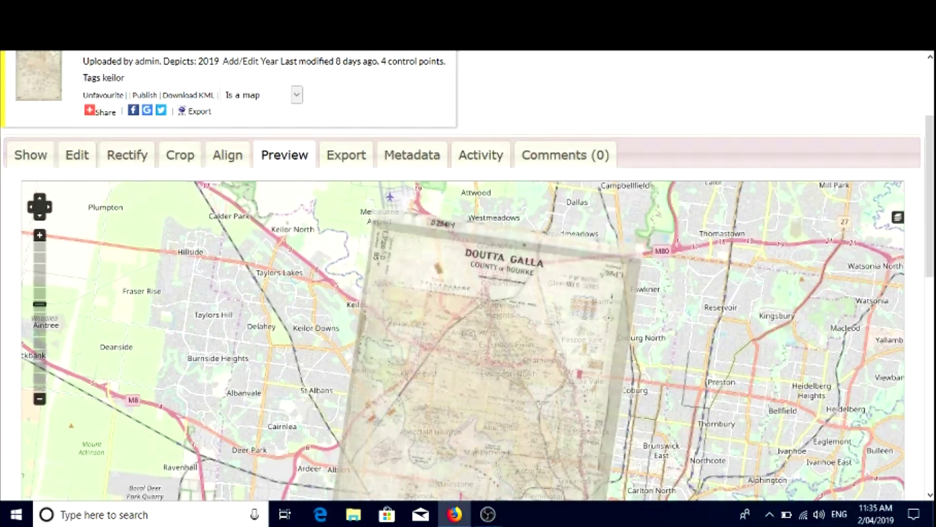
{"action": "left_click_drag", "start_coordinate": [930, 271], "coordinate": [932, 210]}
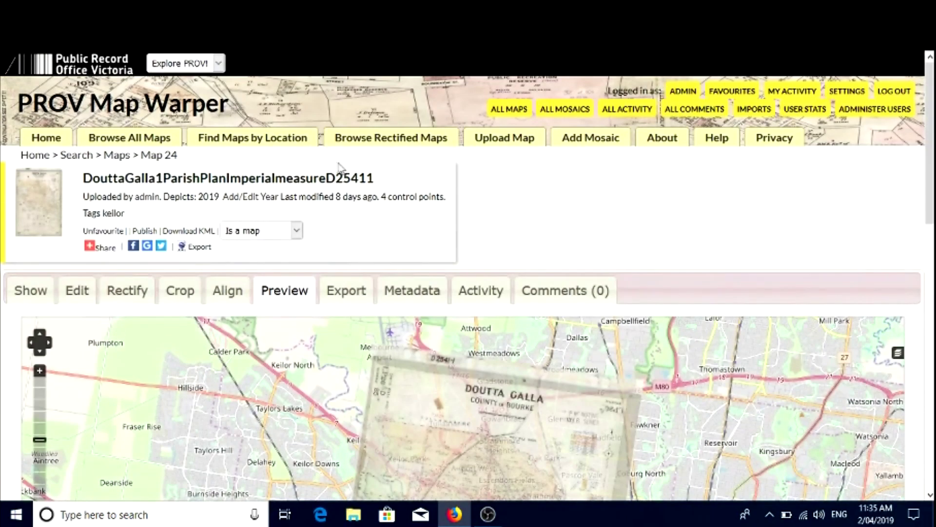
{"action": "left_click", "coordinate": [224, 139]}
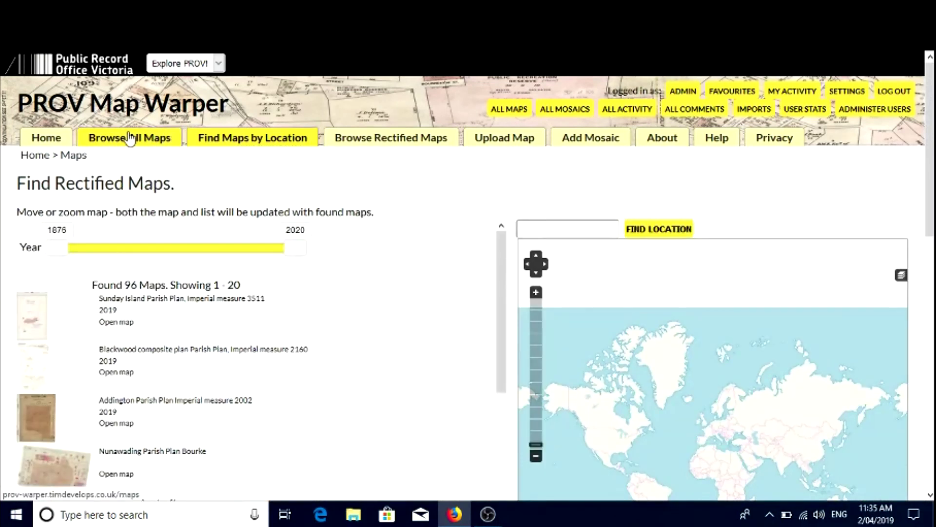
Step: List all maps sorted by the STATUS column and scroll through them
{"action": "left_click", "coordinate": [112, 140]}
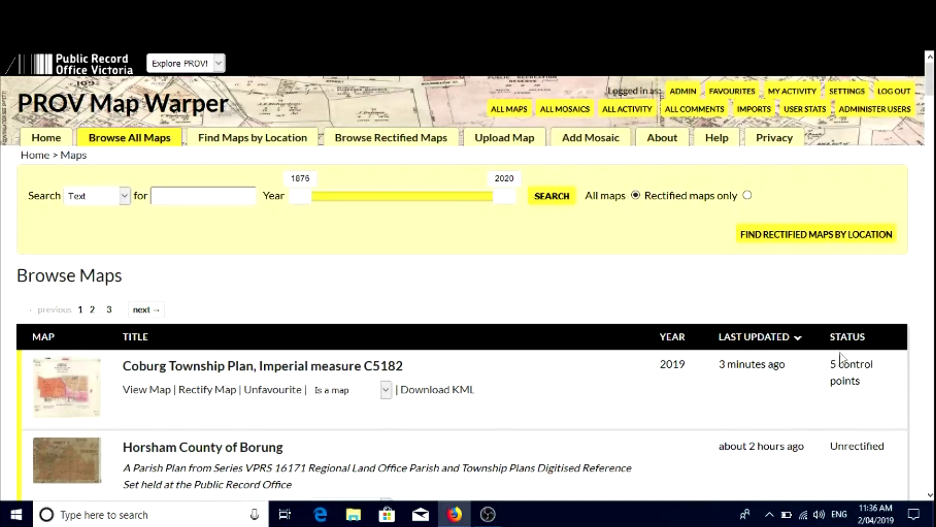
{"action": "left_click", "coordinate": [847, 338]}
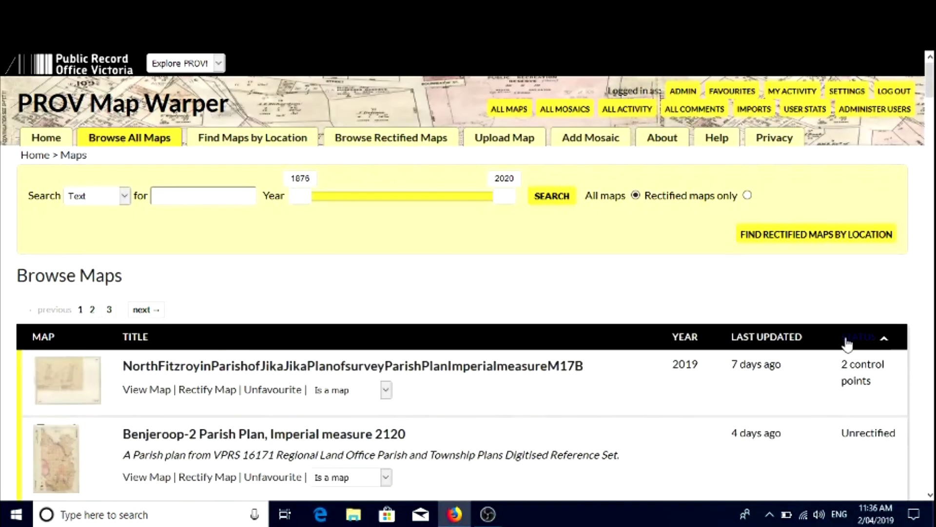
{"action": "left_click_drag", "start_coordinate": [930, 88], "coordinate": [931, 164]}
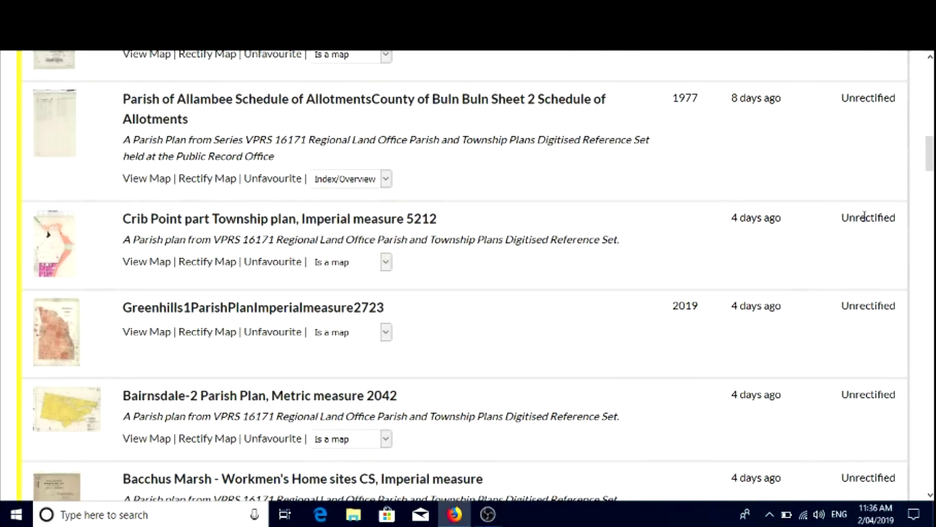
{"action": "left_click_drag", "start_coordinate": [931, 172], "coordinate": [931, 166]}
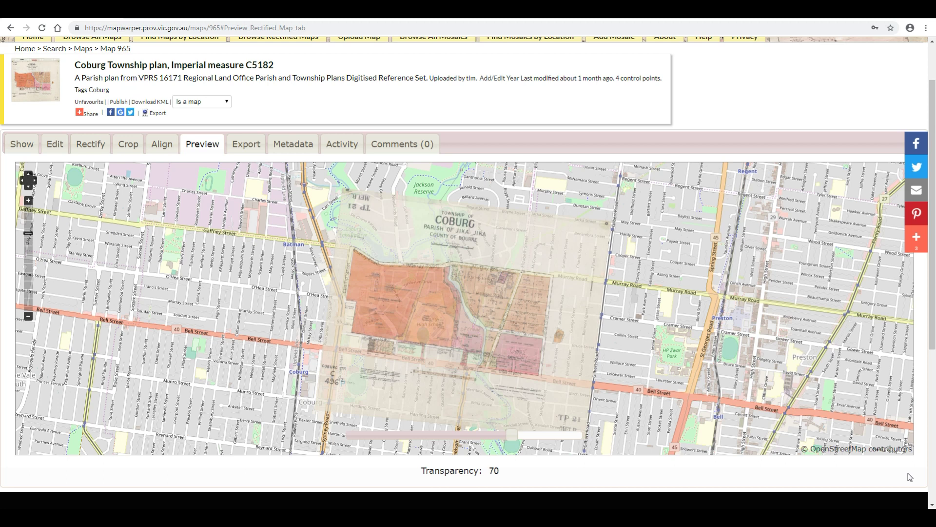
Step: Open the Coburg plan's Rectify view and expand the table of its four control points and error values
{"action": "left_click", "coordinate": [95, 152]}
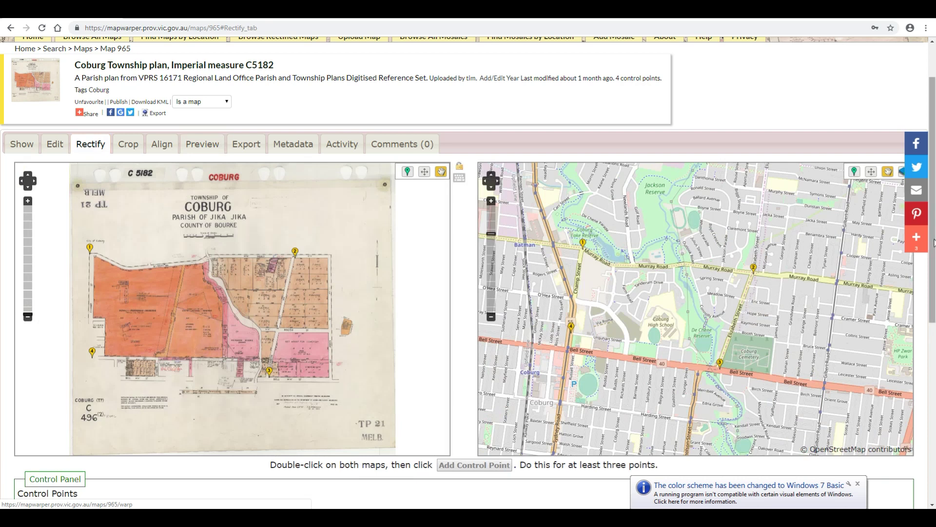
{"action": "scroll", "coordinate": [934, 243], "scroll_direction": "down", "scroll_amount": 4}
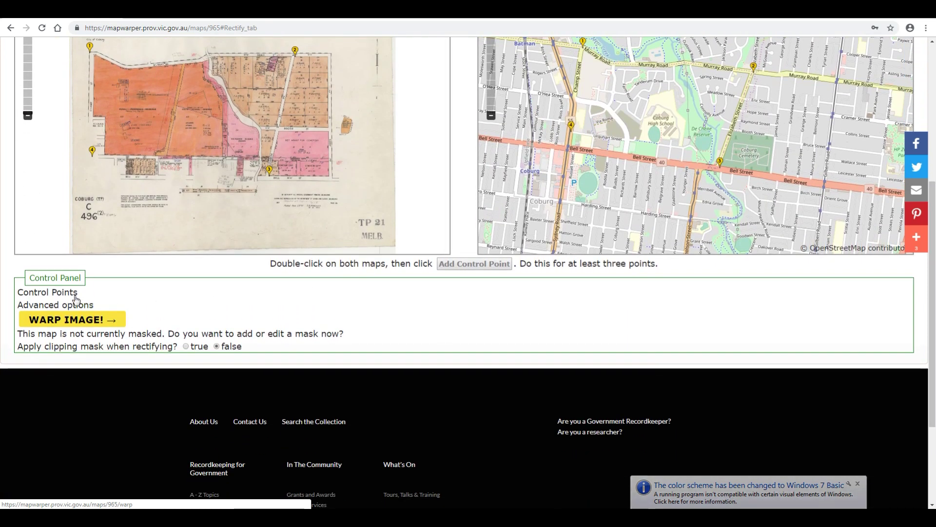
{"action": "left_click", "coordinate": [73, 292]}
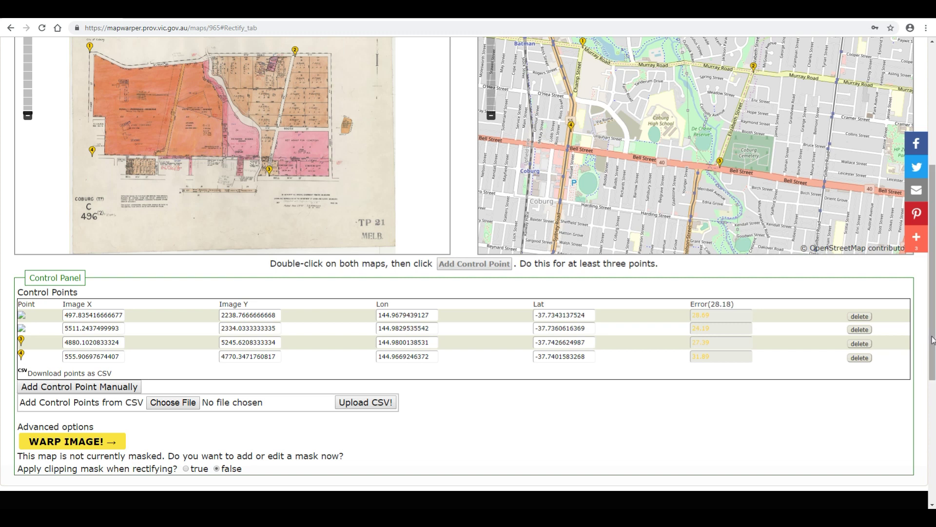
{"action": "left_click_drag", "start_coordinate": [933, 340], "coordinate": [933, 240]}
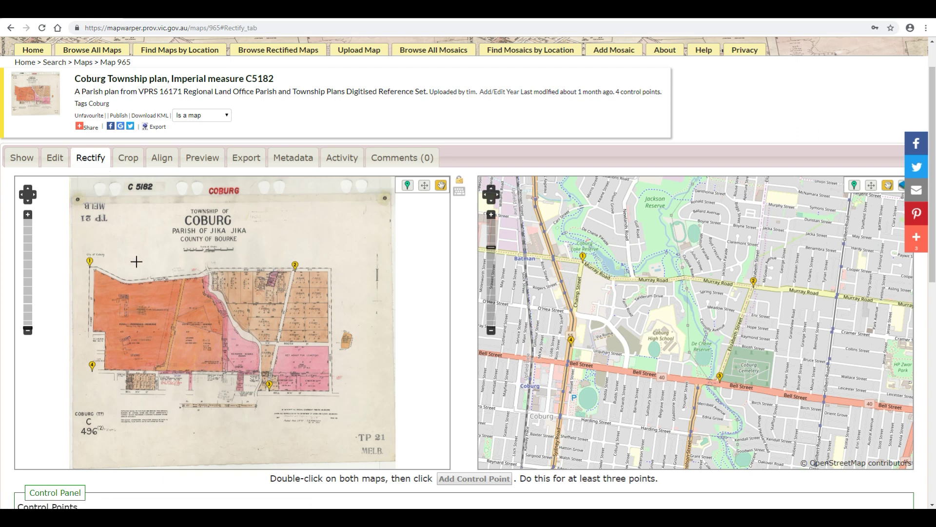
Step: Move control point 1 on the scanned plan and drag its street-map match onto Murray Road
{"action": "key", "text": "w"}
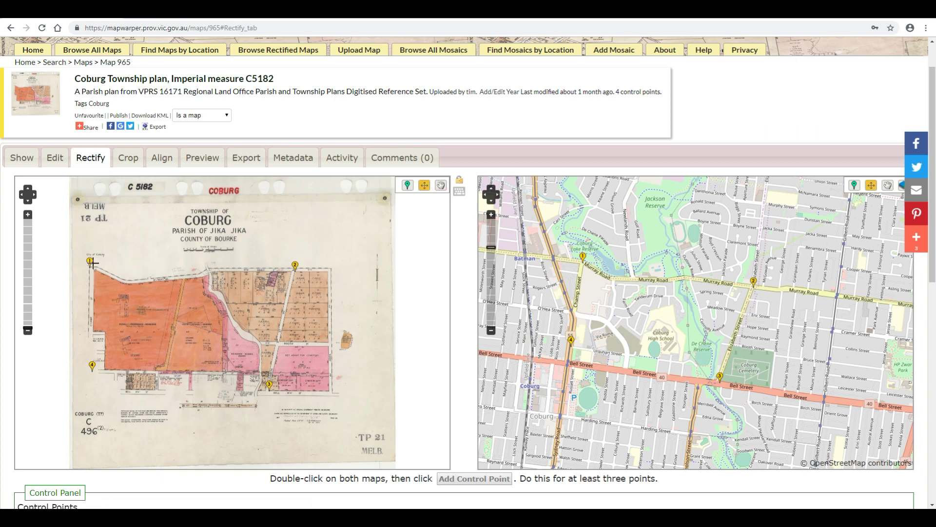
{"action": "left_click_drag", "start_coordinate": [89, 260], "coordinate": [122, 273]}
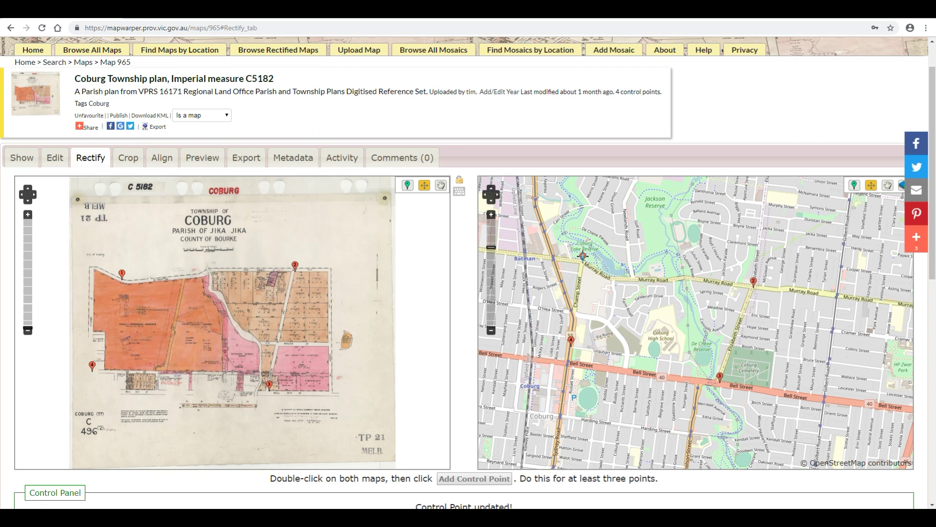
{"action": "left_click_drag", "start_coordinate": [583, 255], "coordinate": [630, 271]}
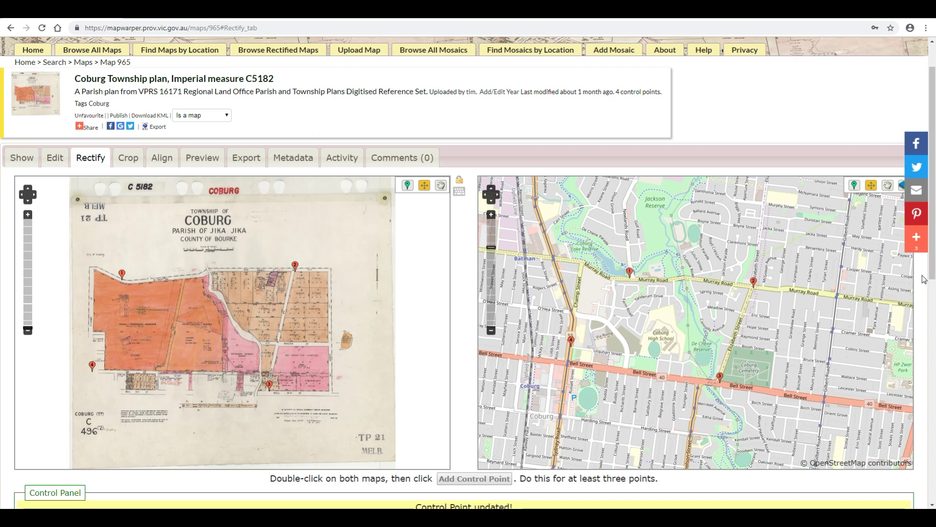